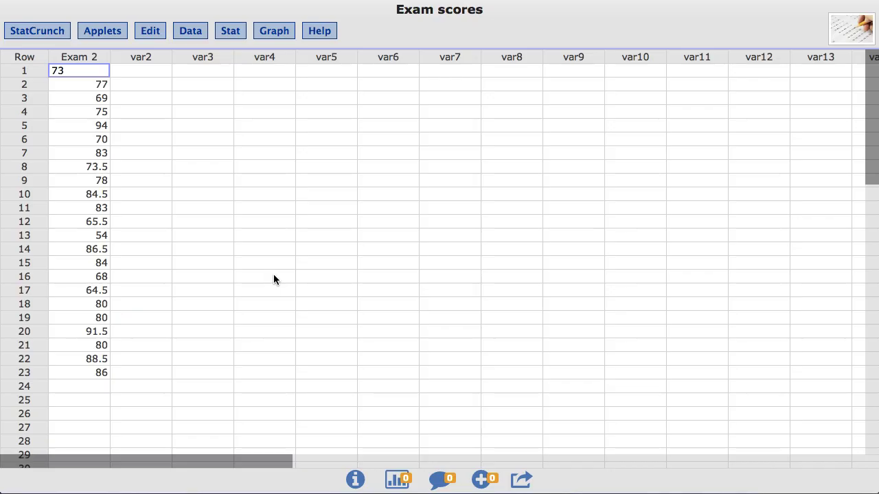
# Build a histogram from the Exam 2 column using Graph > Histogram
pyautogui.hotkey('ctrl', 'a')
pyautogui.click(280, 35)
pyautogui.click(315, 96)
pyautogui.click(303, 74)
pyautogui.click(590, 451)
# Change the Exam 2 histogram type to Relative Frequency and recompute it
pyautogui.click(557, 99)
pyautogui.click(558, 114)
pyautogui.click(397, 224)
pyautogui.click(374, 236)
pyautogui.click(583, 452)
# Set the Exam 2 histogram's bin width to 10 and recompute
pyautogui.click(553, 98)
pyautogui.click(553, 114)
pyautogui.click(335, 288)
pyautogui.write('10')
pyautogui.click(592, 452)
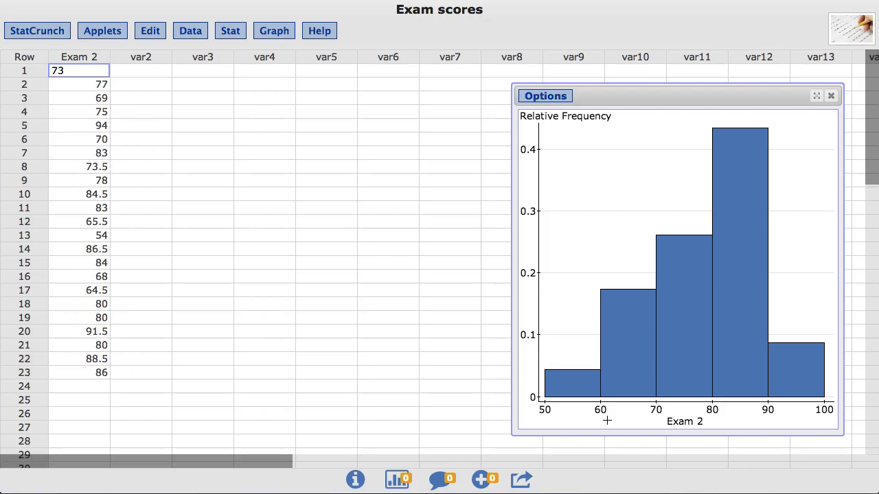
# Choose Normal as the overlay distribution in the Exam 2 histogram settings
pyautogui.click(562, 102)
pyautogui.click(562, 113)
pyautogui.scroll(-3, 460, 285)
pyautogui.click(428, 244)
pyautogui.click(427, 254)
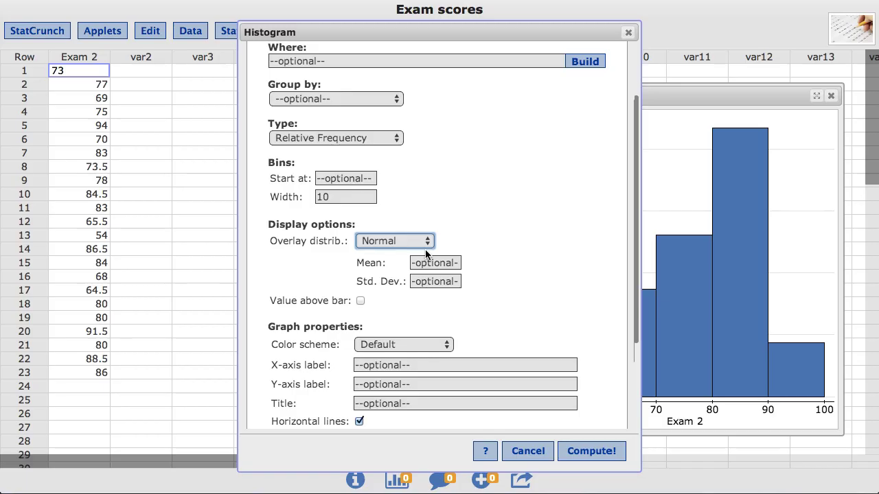